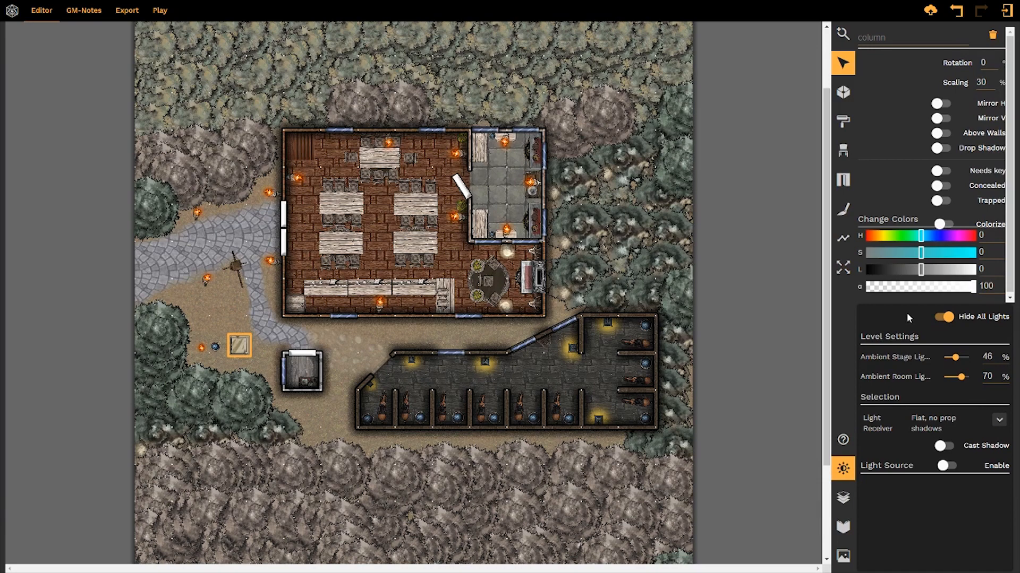
- Show the hidden lights on the map and set the ambient stage light to 57%
click(947, 318)
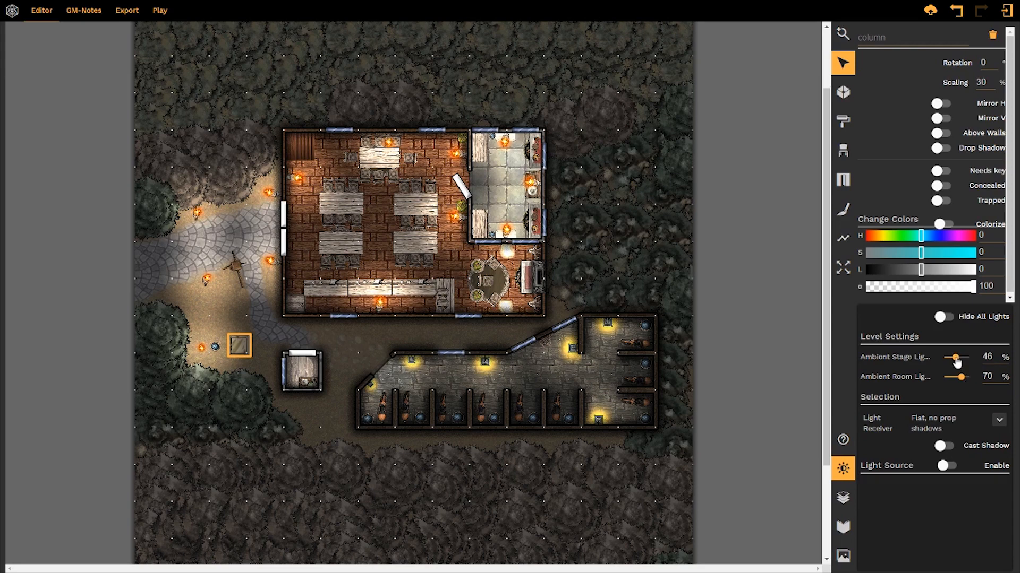
mouse_move(956, 361)
mouse_down()
mouse_move(969, 358)
mouse_move(956, 358)
mouse_up()
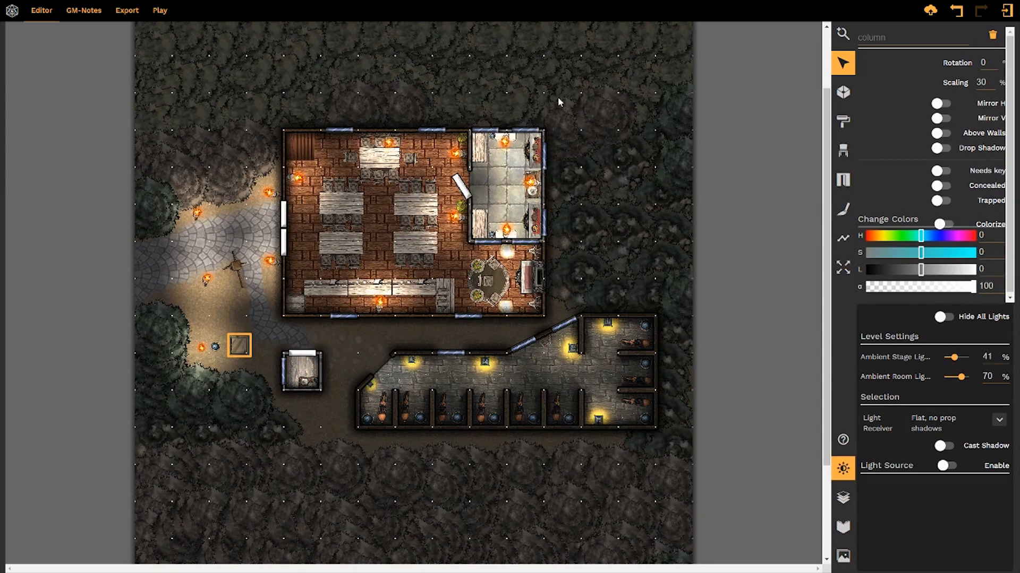
drag(954, 360, 945, 363)
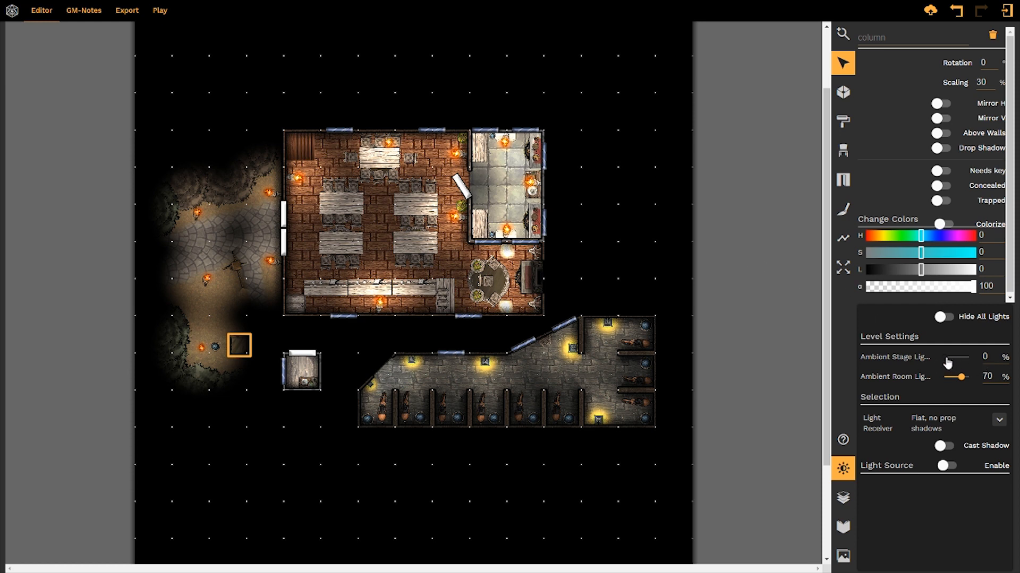
drag(948, 358, 958, 358)
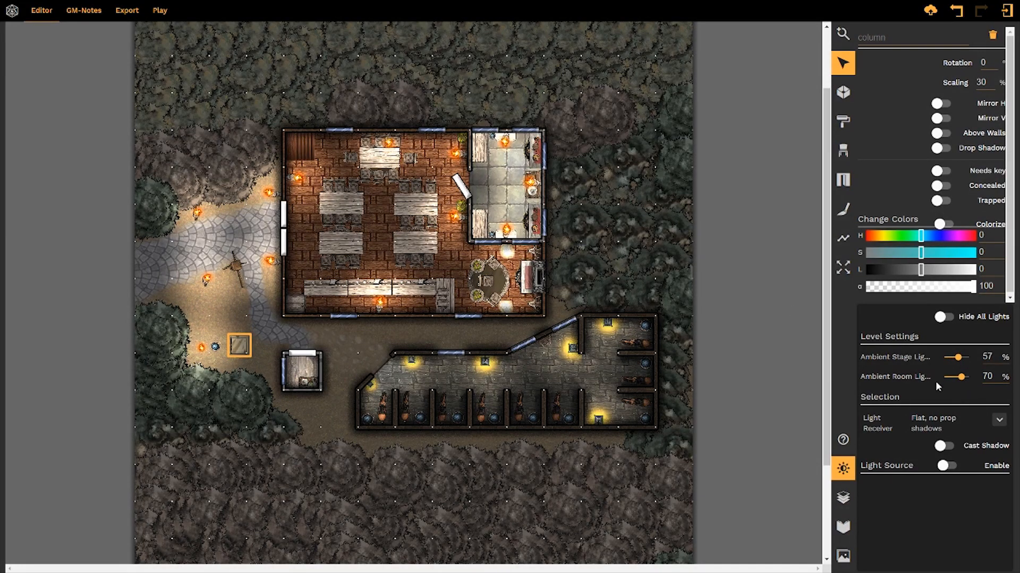
- Try adjusting the level's ambient room light and the Stables room's own ambient light adjustment
drag(961, 383, 963, 376)
click(601, 374)
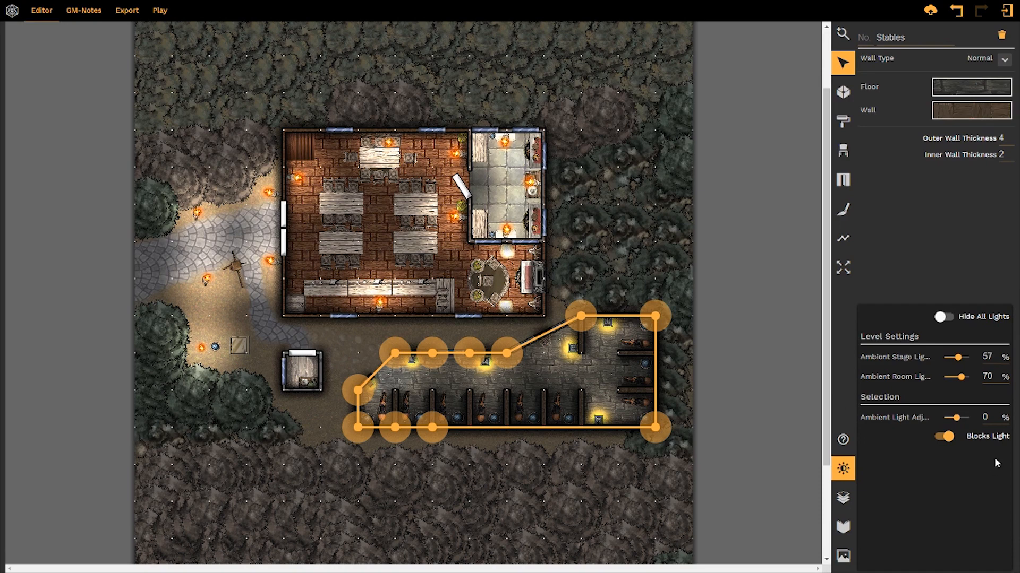
drag(959, 420, 956, 419)
click(492, 328)
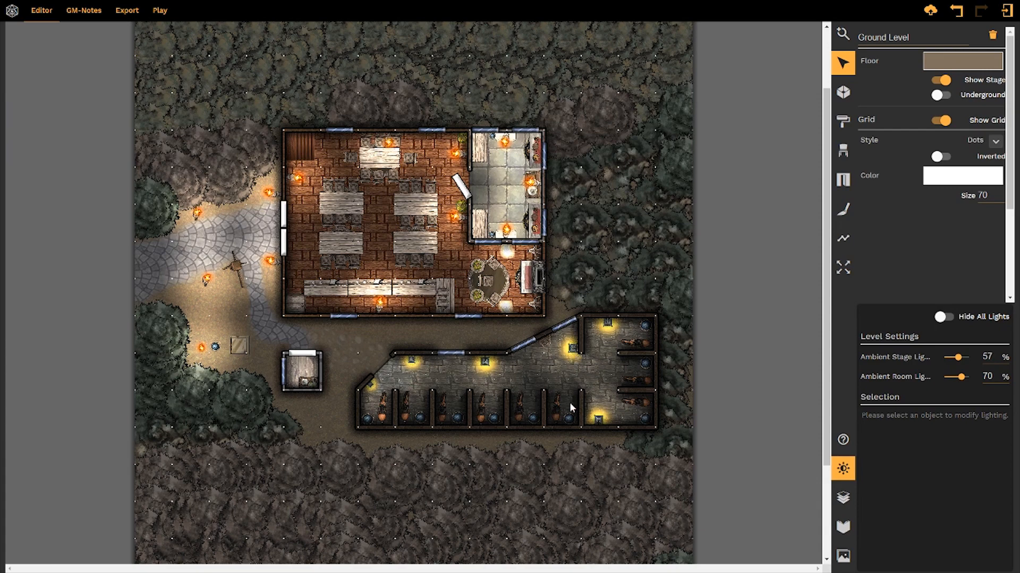
- Try the Stables room without light blocking, restore the blocking and deselect the room
click(568, 372)
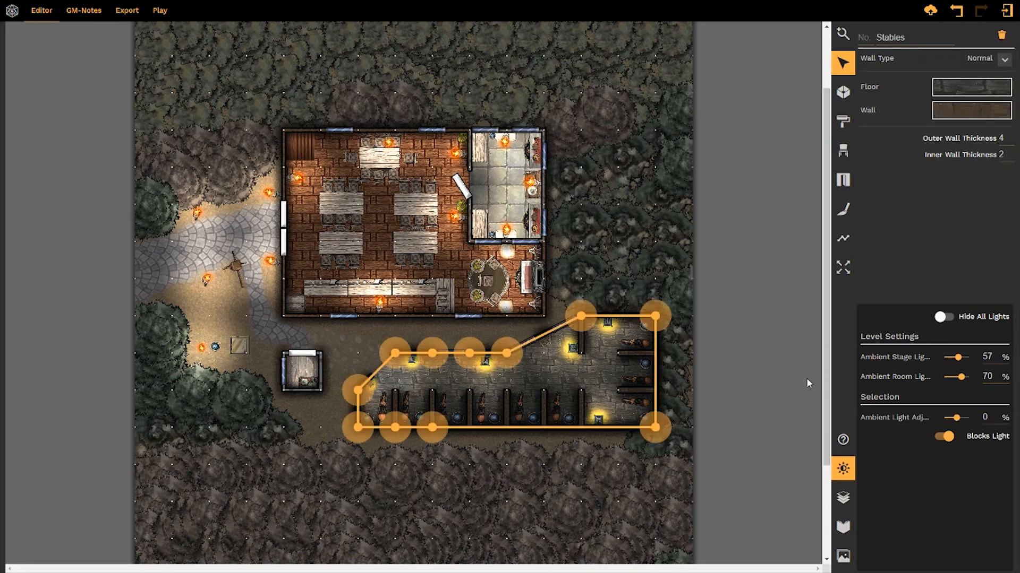
click(948, 438)
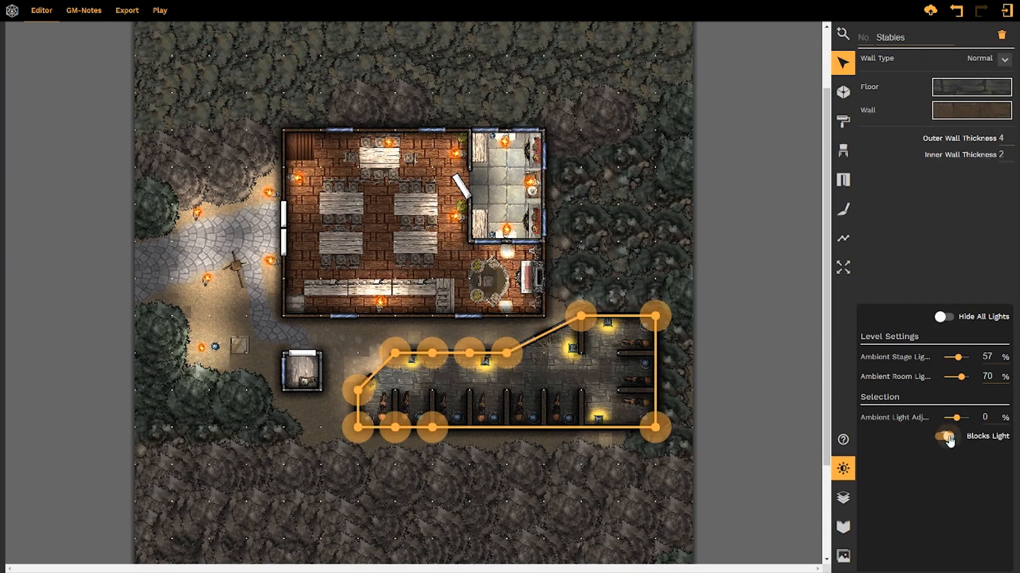
click(312, 423)
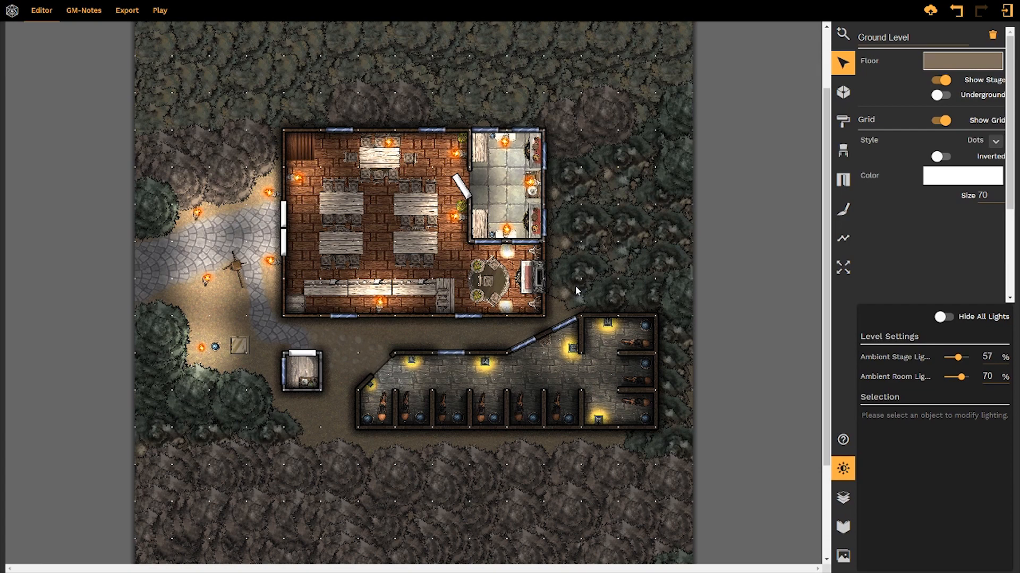
- Disable the light source of the small fire beside the water barrel and enable it again
scroll(380, 259, up, 5)
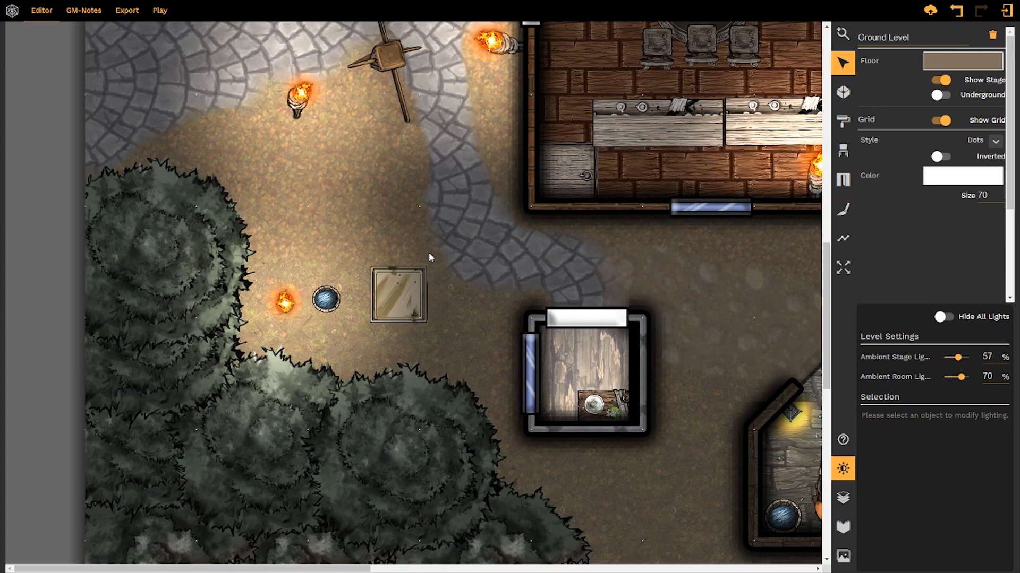
click(286, 306)
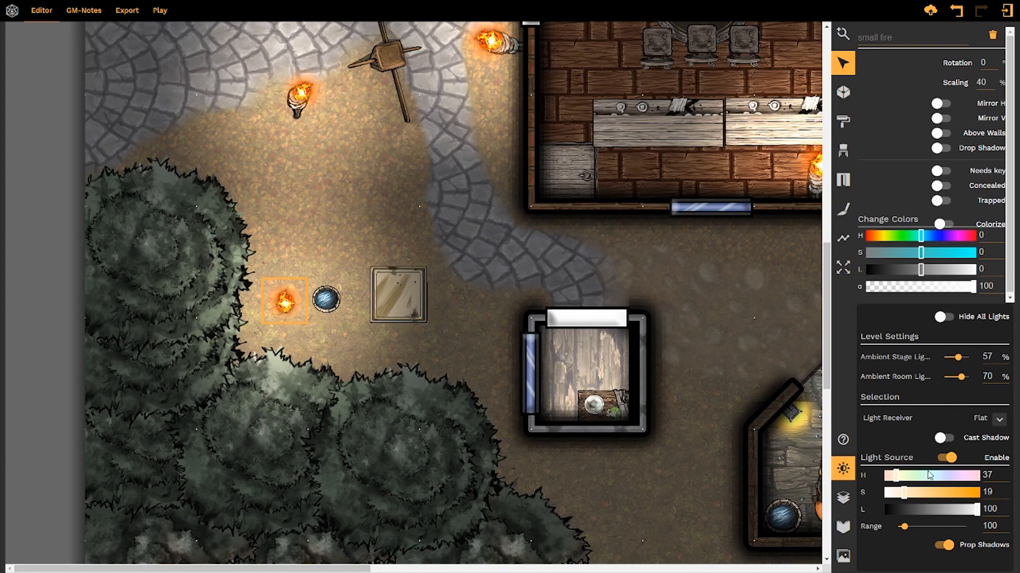
click(950, 458)
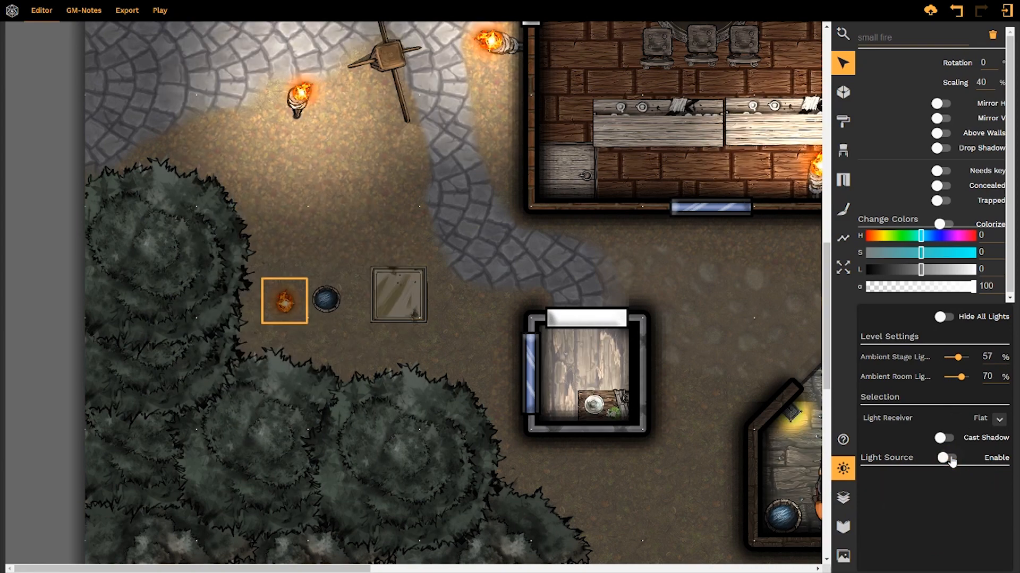
click(950, 458)
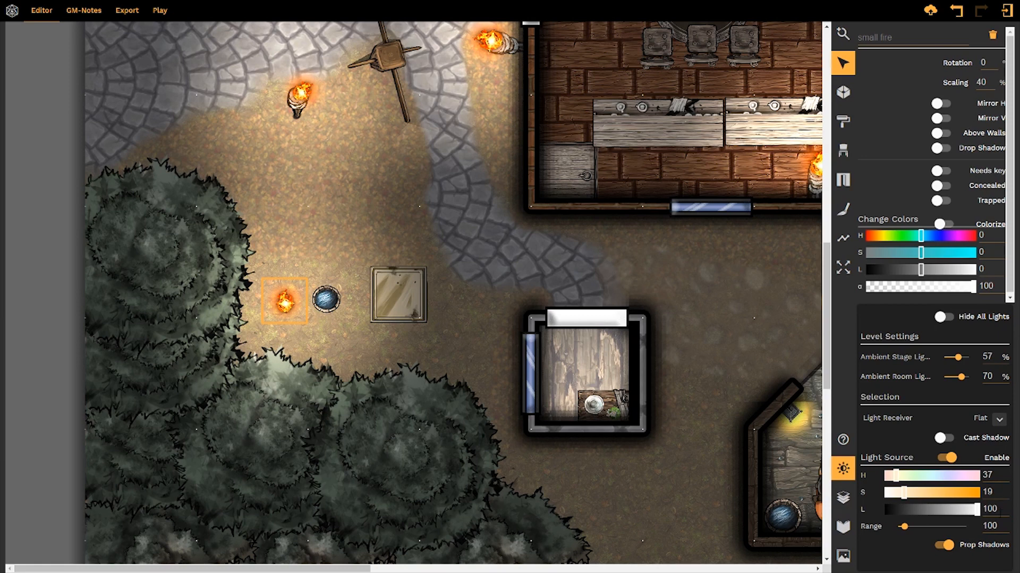
- Try a light range of 400 on the small fire, inspect the shadows it casts, and return the range to 100
click(1004, 525)
drag(905, 528, 927, 527)
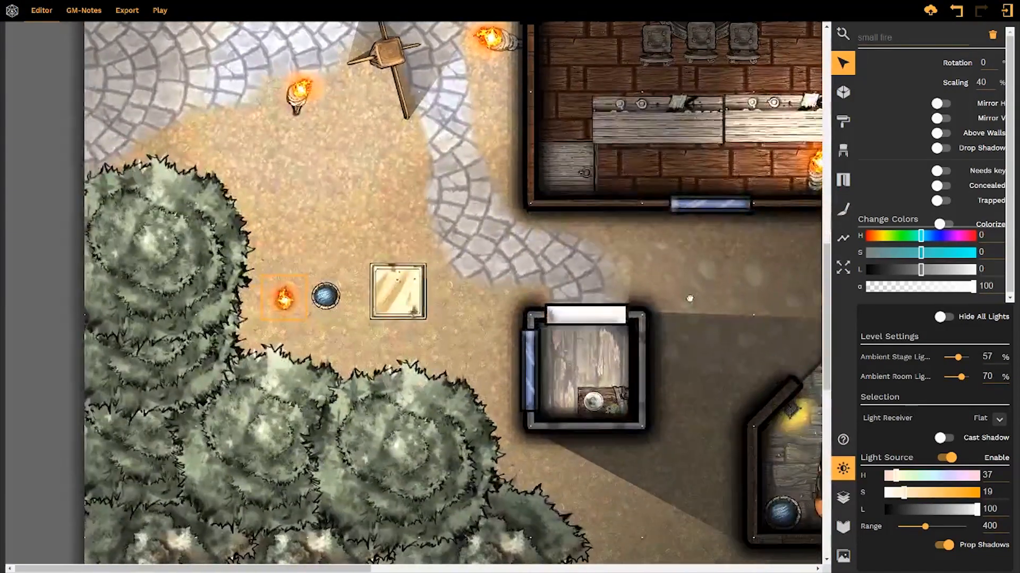
right_drag(690, 299, 700, 467)
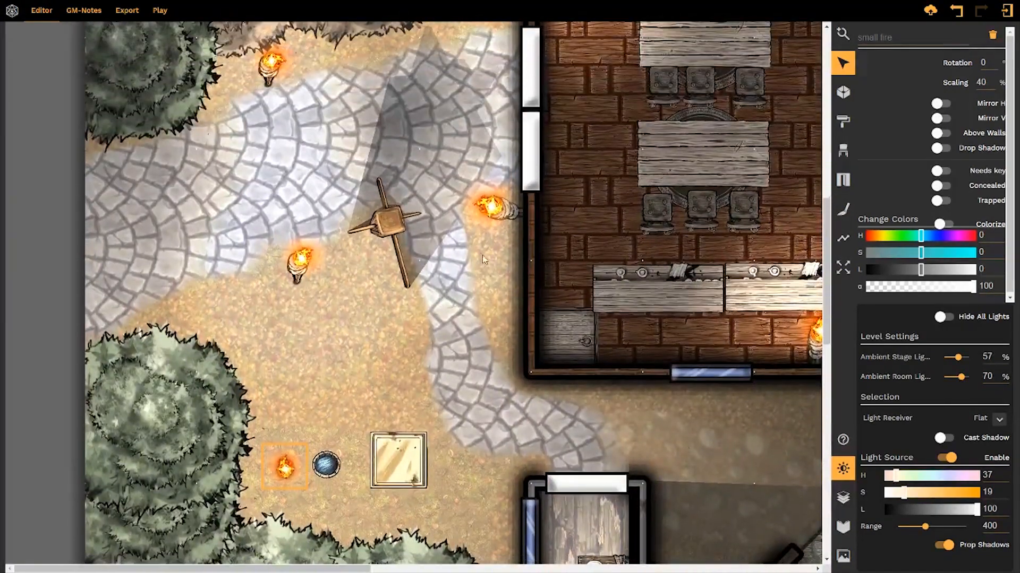
right_drag(480, 256, 480, 164)
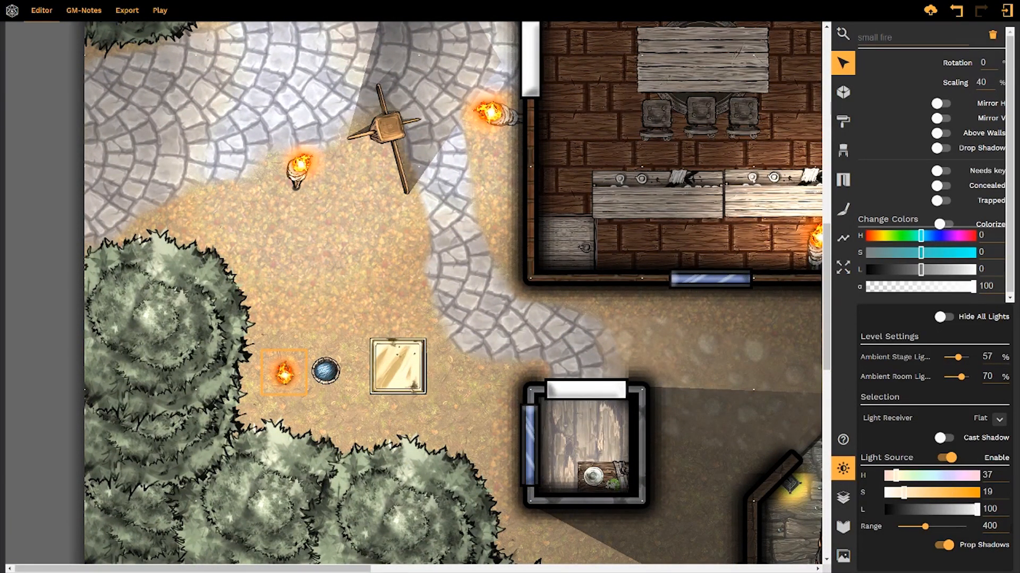
drag(924, 526, 903, 527)
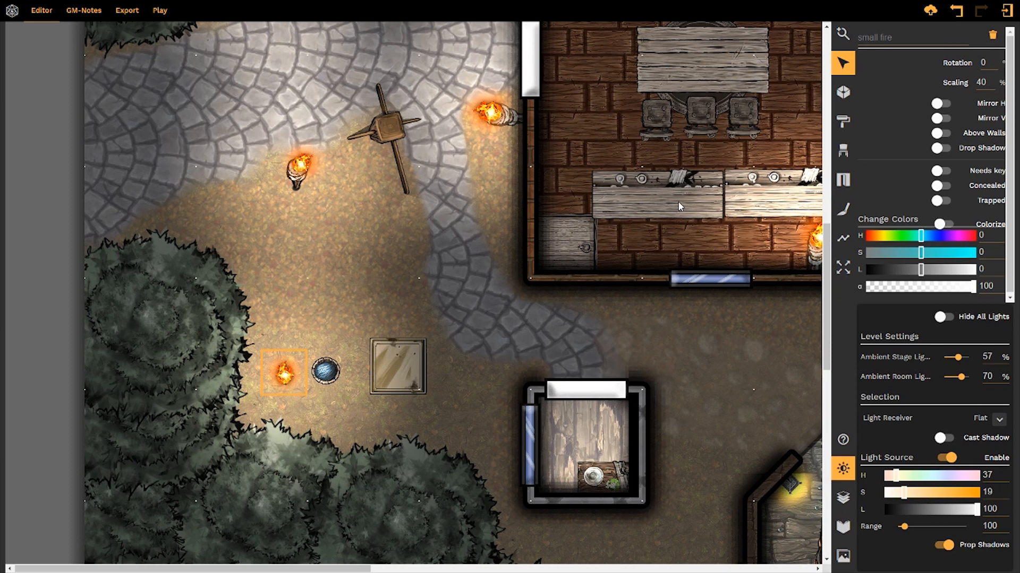
- Try a drop shadow on the square column near the water barrel and remove it again
click(404, 374)
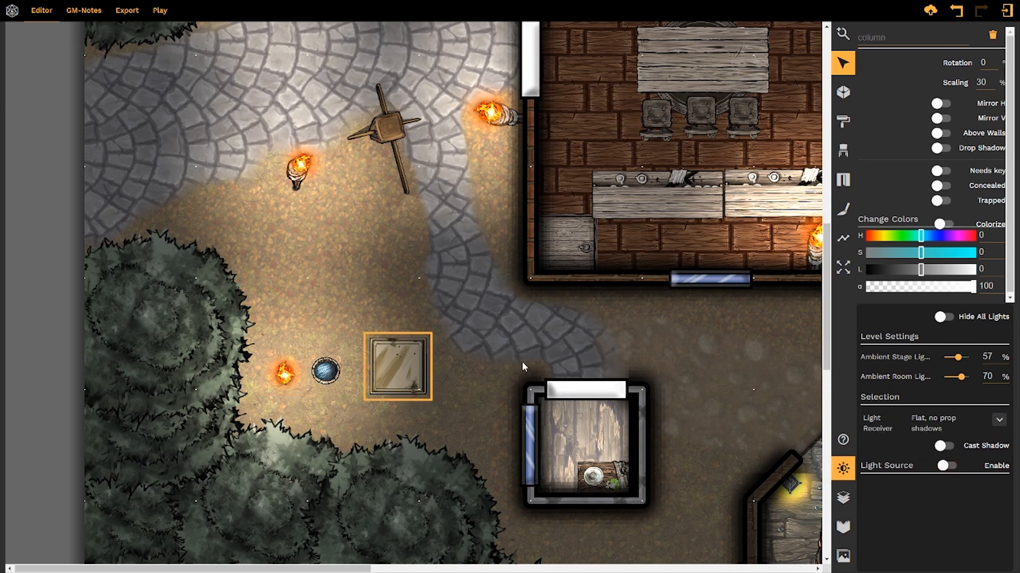
click(943, 147)
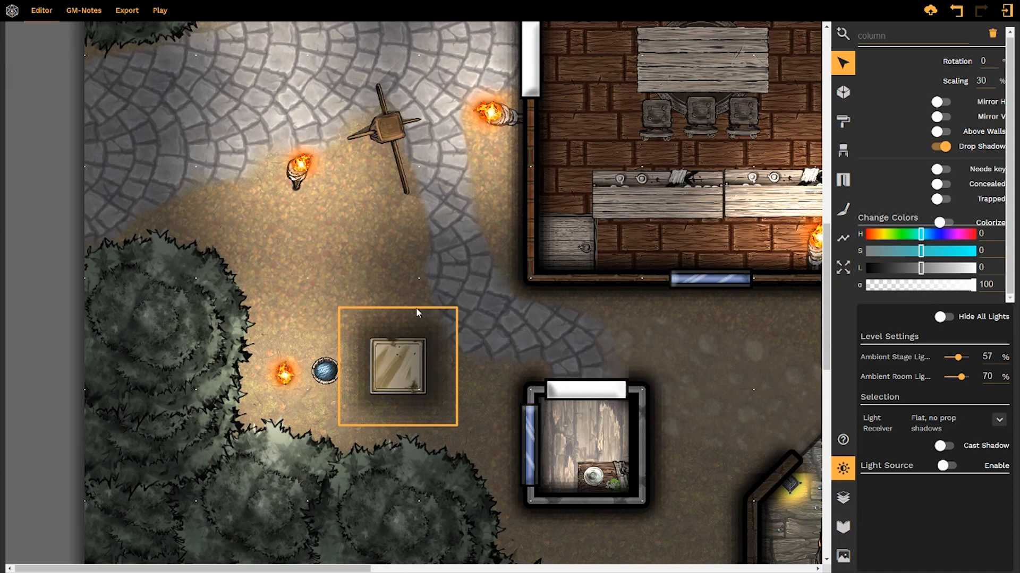
click(943, 146)
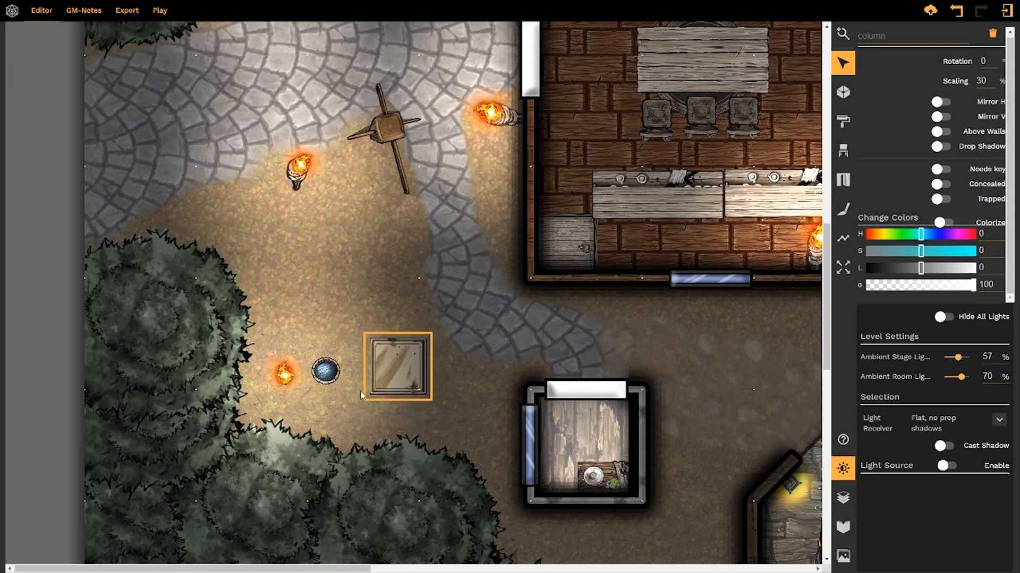
- Check the small fire's prop shadow setting and enable shadow casting on the neighbouring water barrel
click(285, 374)
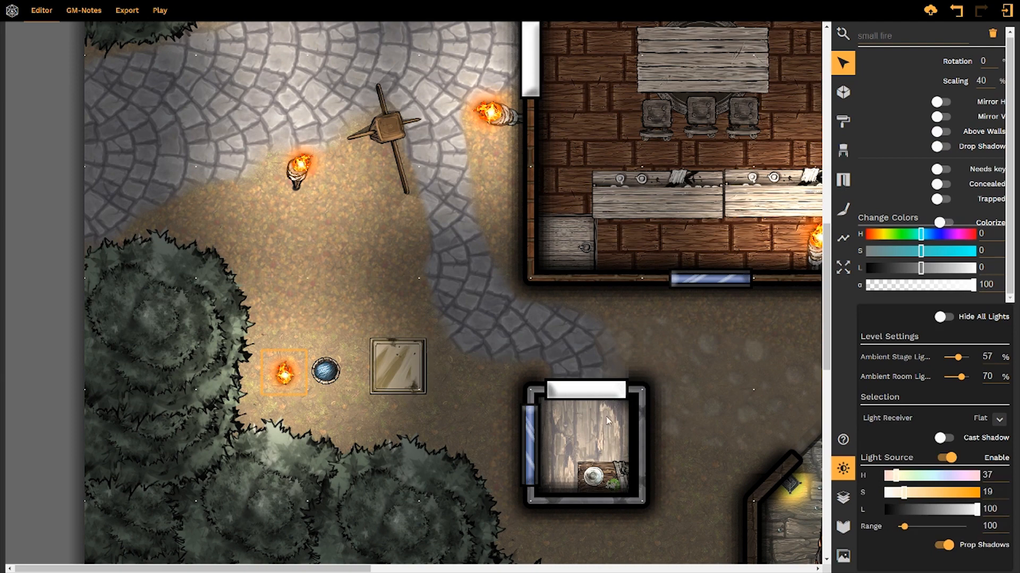
click(943, 545)
click(327, 372)
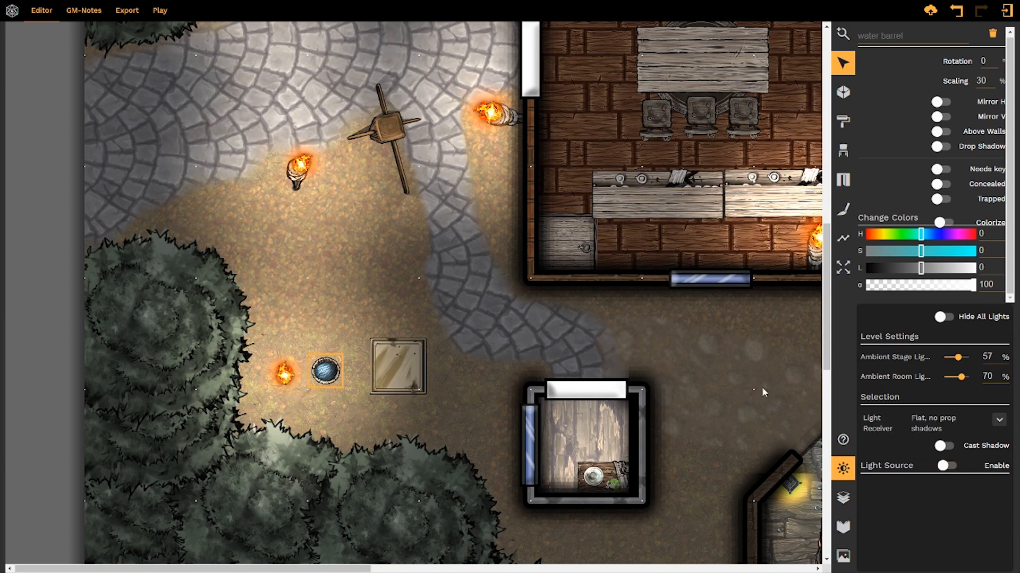
click(942, 447)
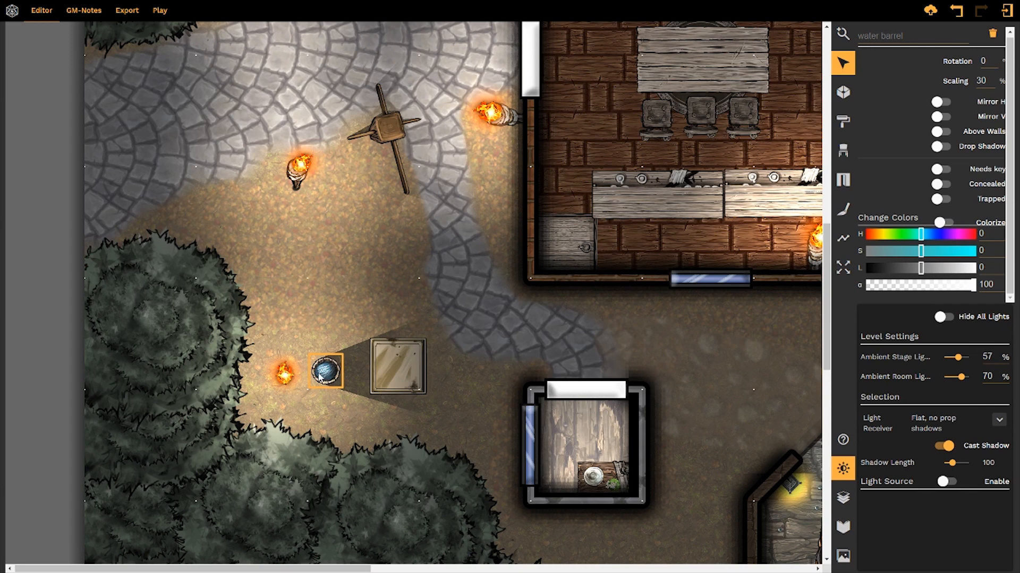
- Move the water barrel around near the small fire to vary its shadow, leaving it between the fire and the column
drag(326, 375, 314, 379)
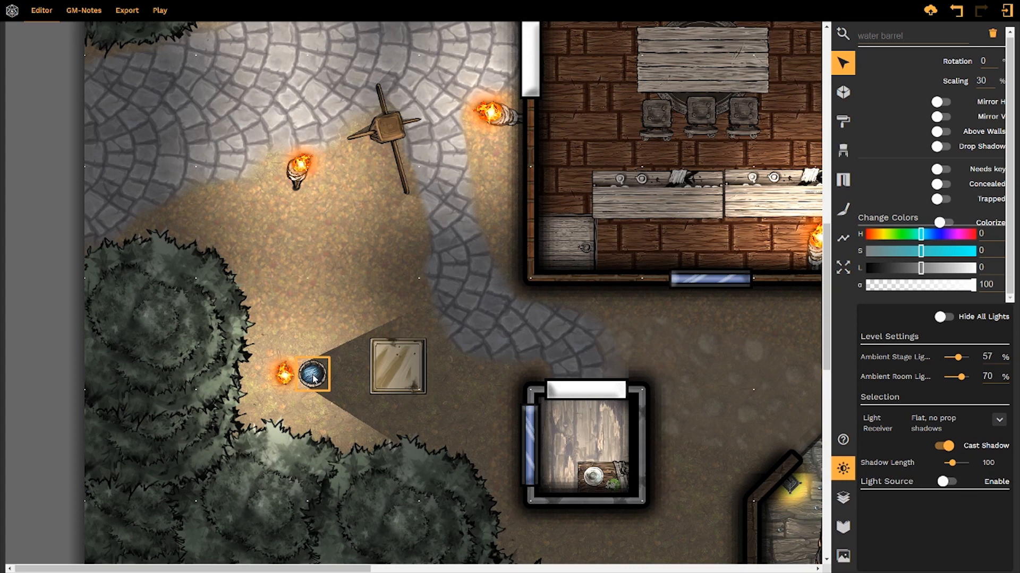
drag(313, 378, 334, 356)
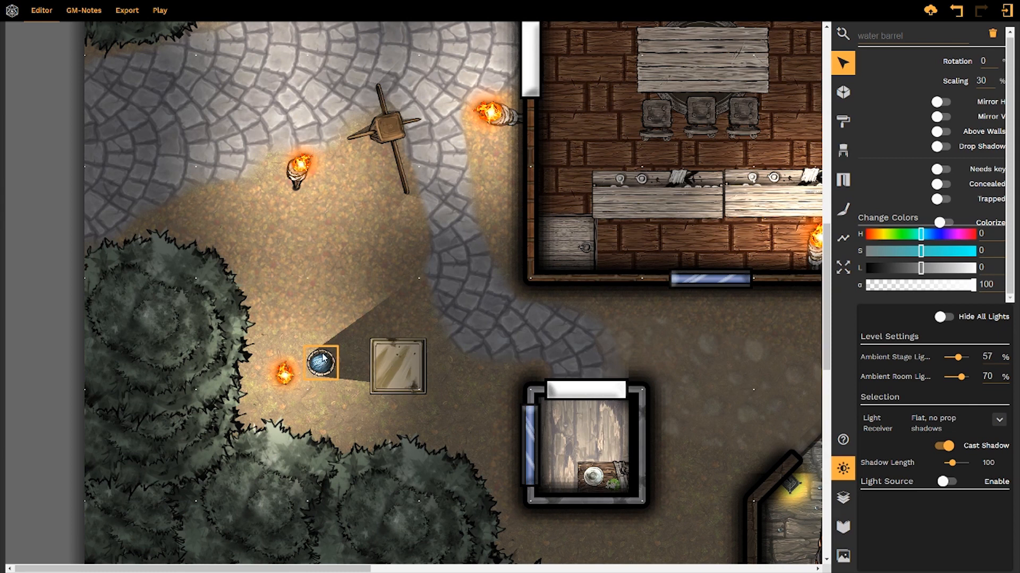
drag(327, 355, 329, 364)
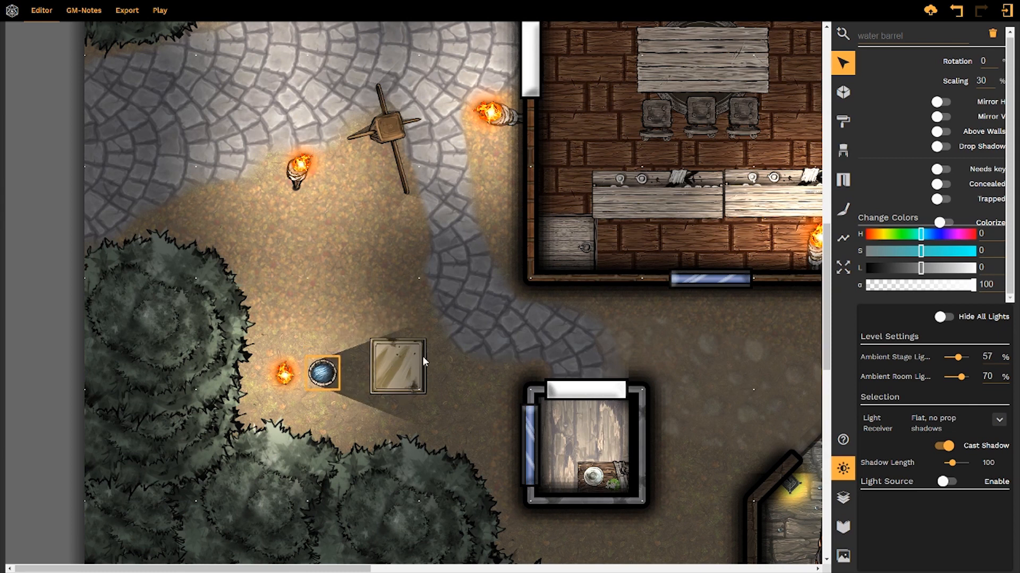
- Try shadow casting and a light source on the square column, switching each one off again
click(398, 341)
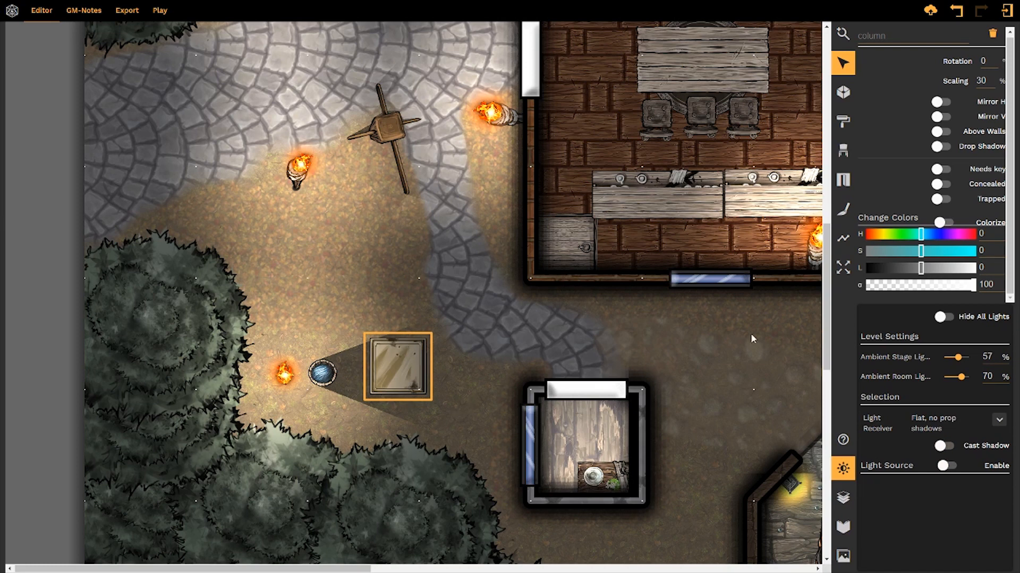
click(942, 447)
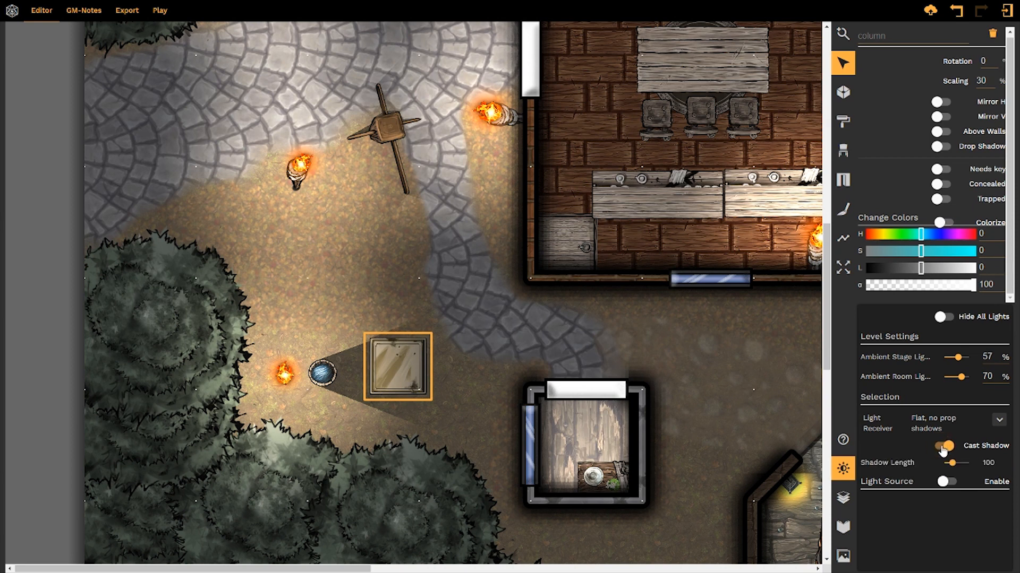
click(943, 447)
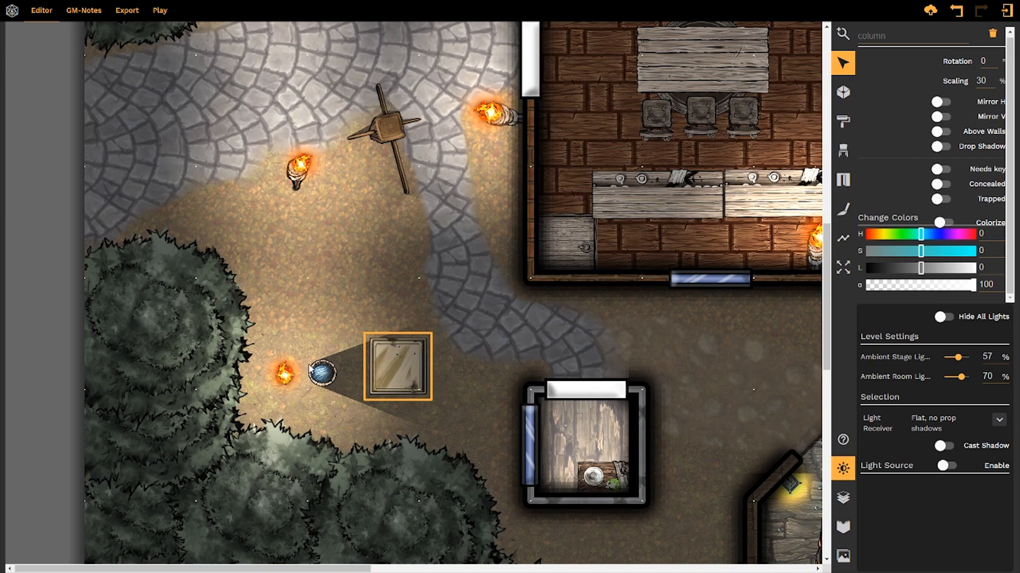
click(949, 466)
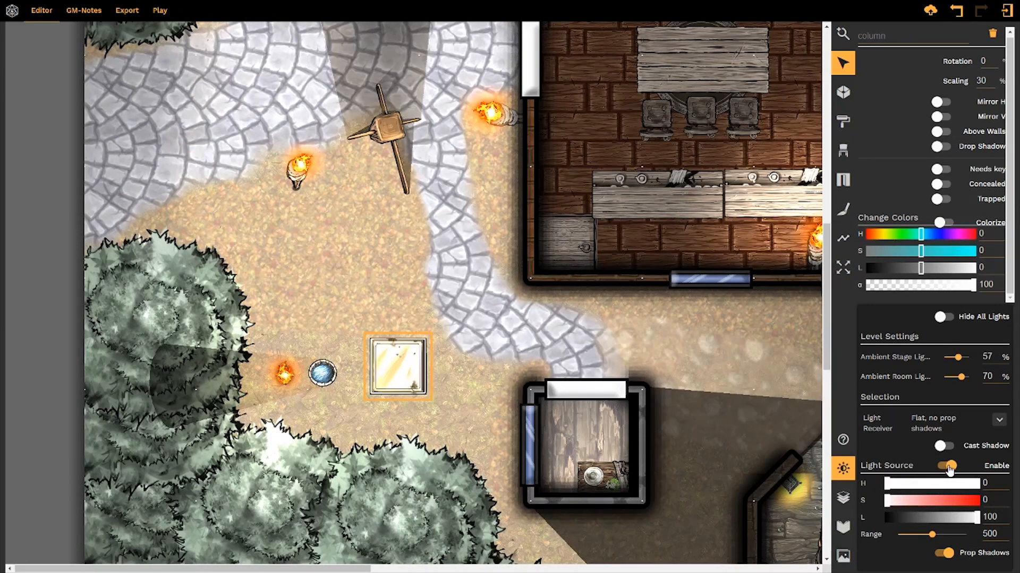
click(948, 467)
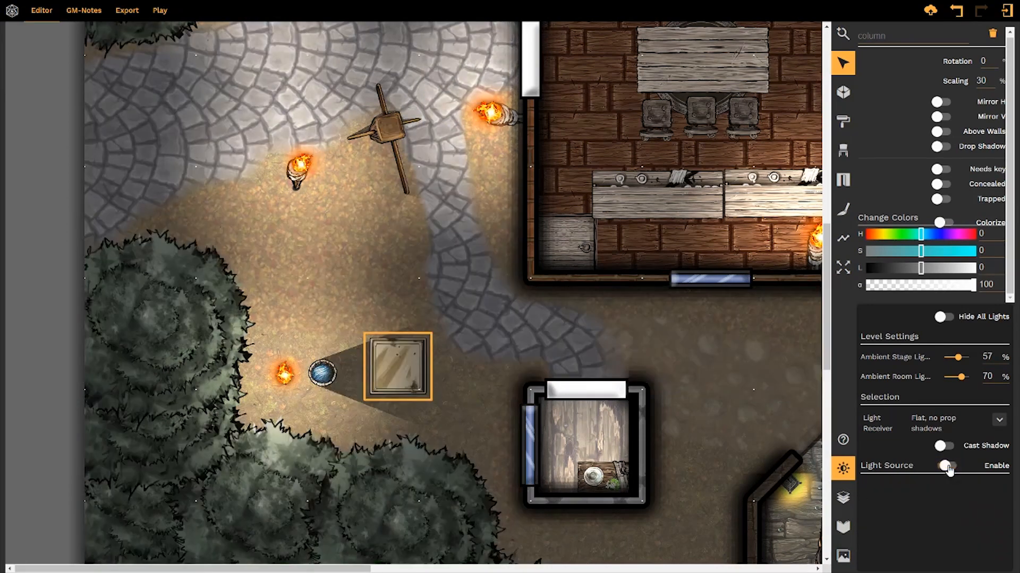
- Set the square column's light receiver to None
click(1001, 422)
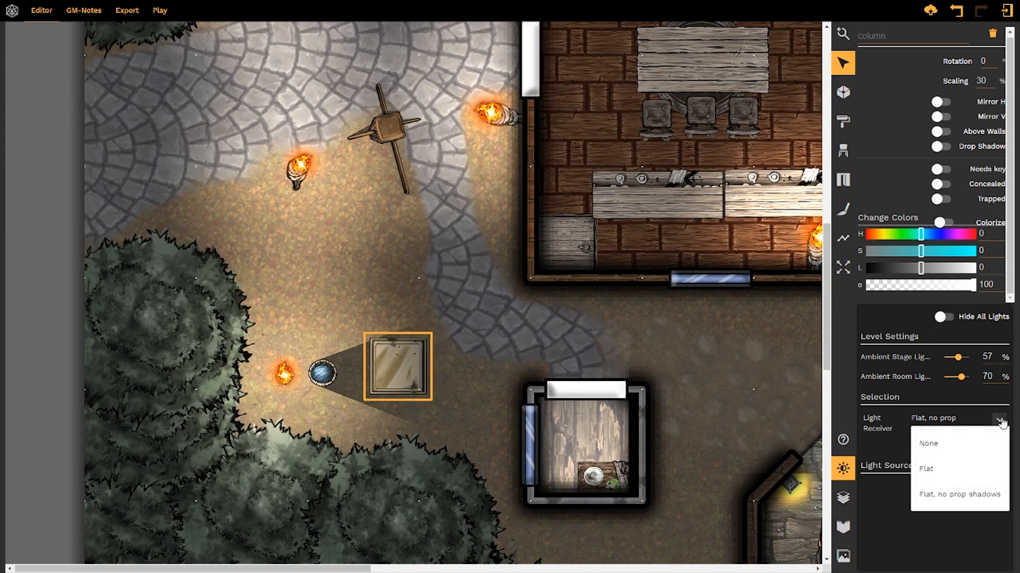
click(867, 447)
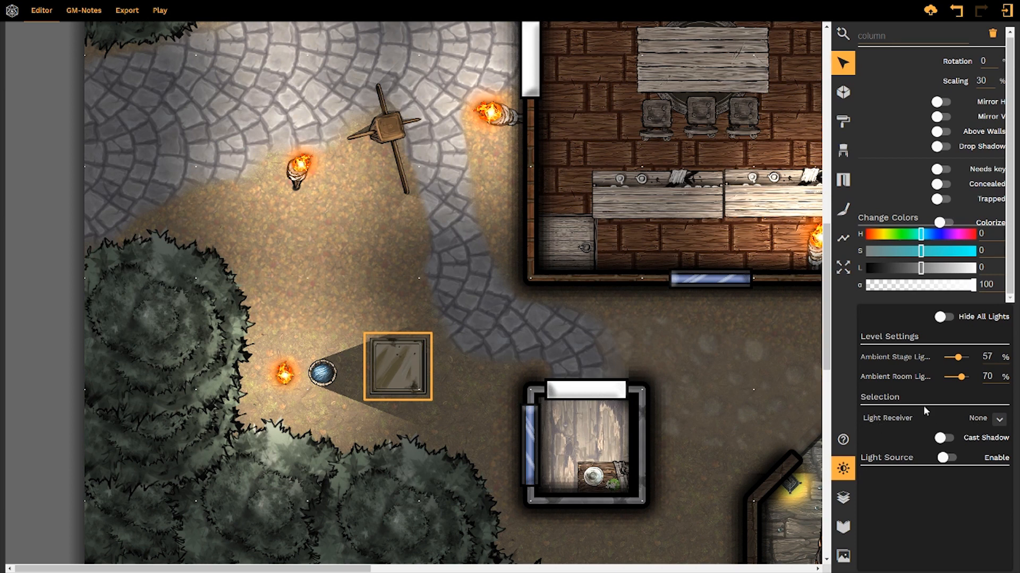
click(999, 419)
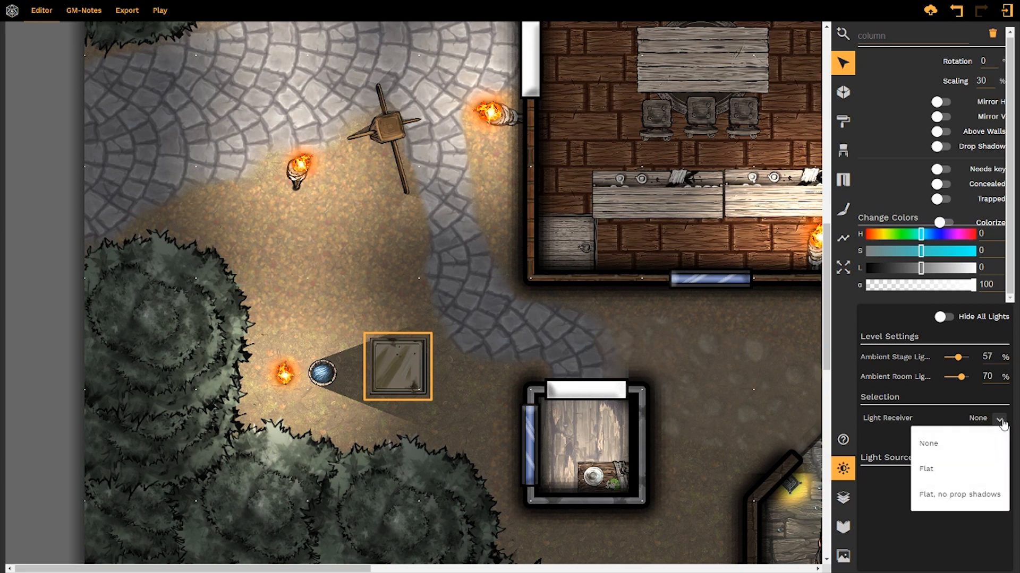
click(1001, 421)
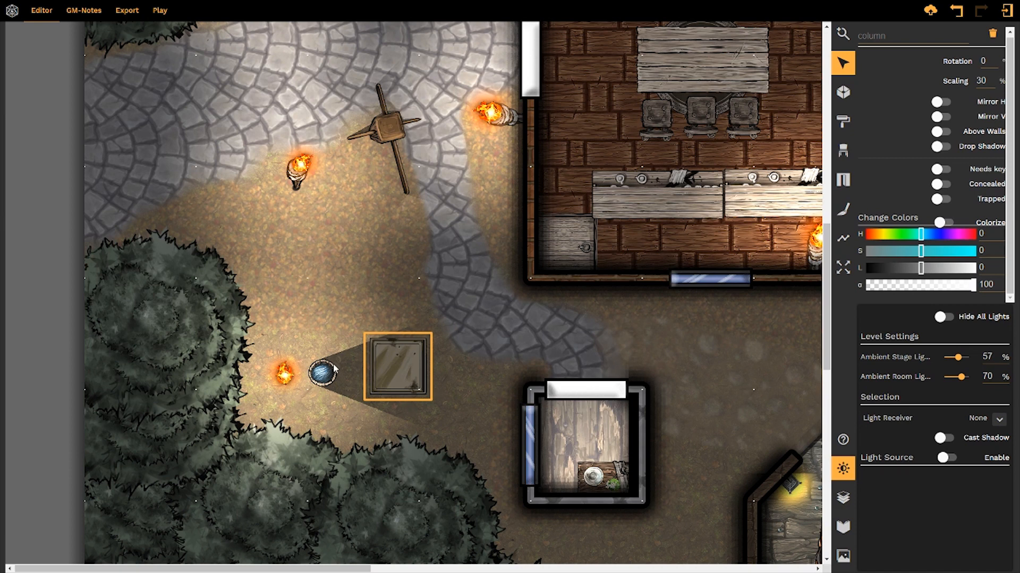
- Set the square column's light receiver to Flat and reselect the column
click(1000, 421)
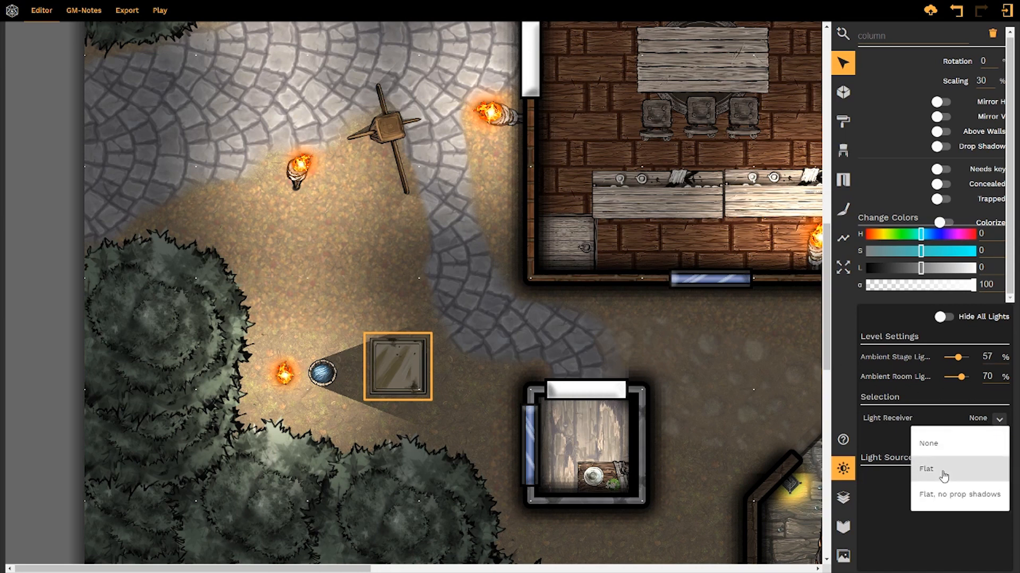
click(943, 475)
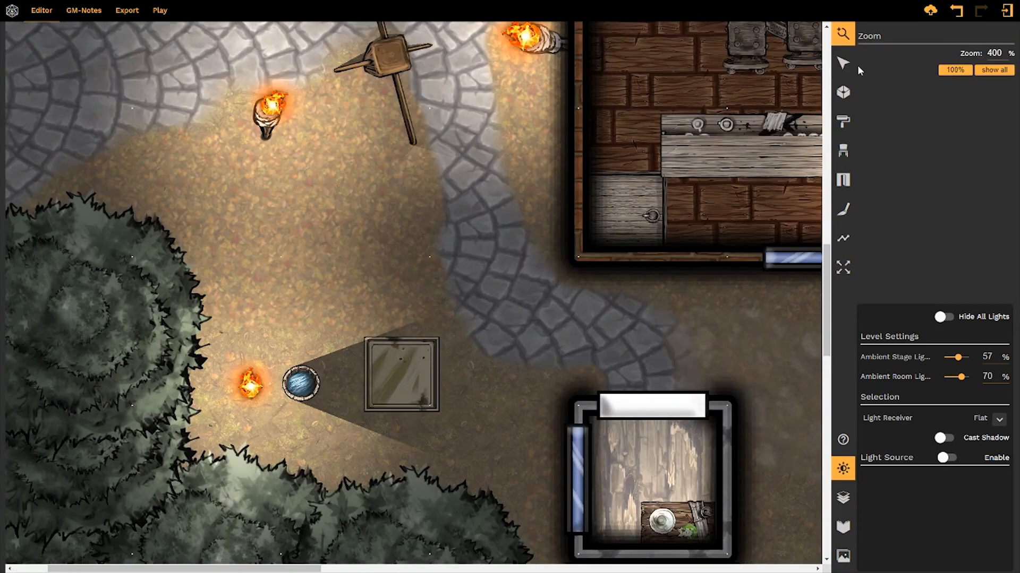
click(848, 61)
click(848, 63)
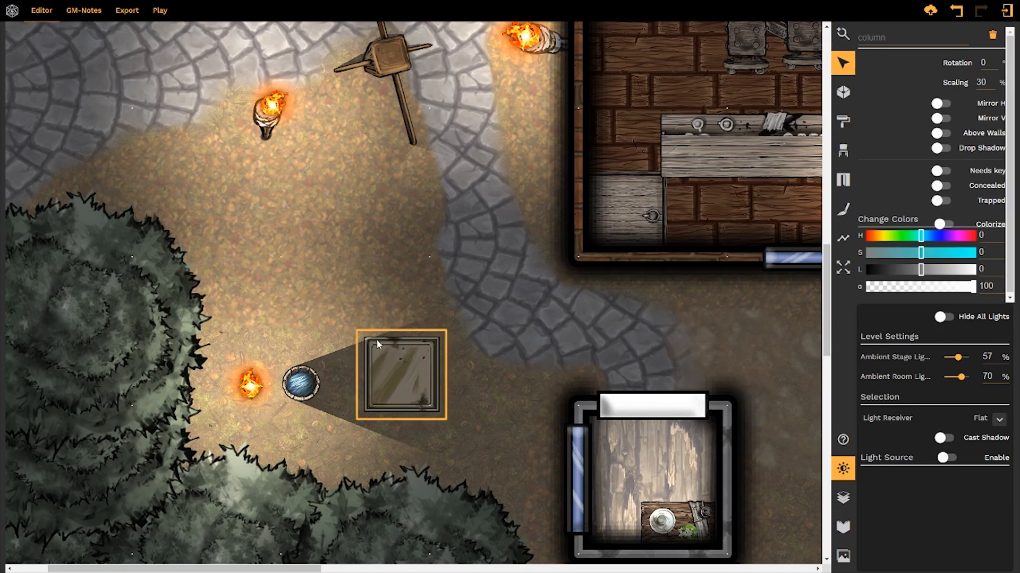
- Set the square column's light receiver to Flat, no prop shadows, and shift the column and water barrel slightly beside the small fire
click(1000, 421)
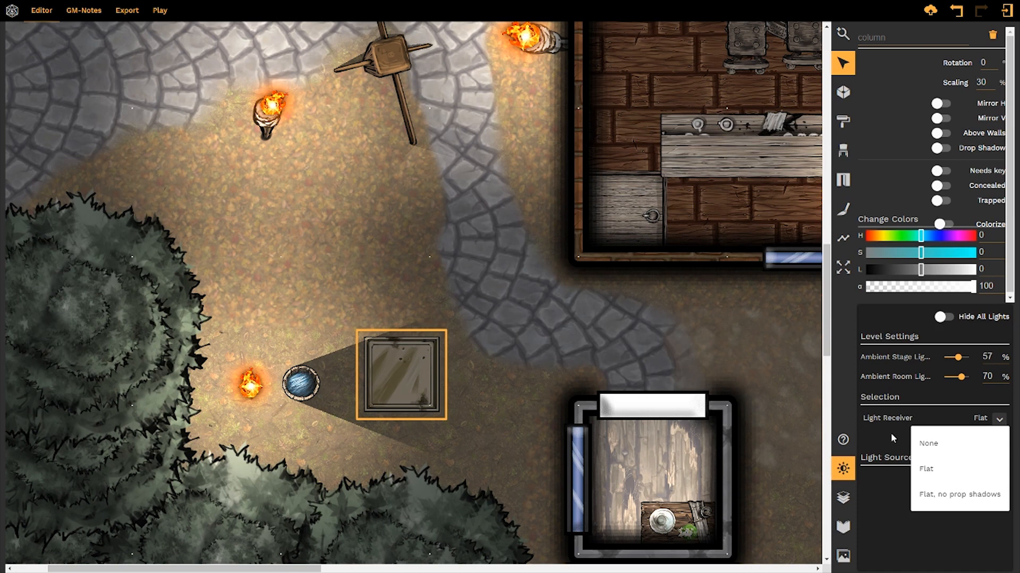
click(965, 504)
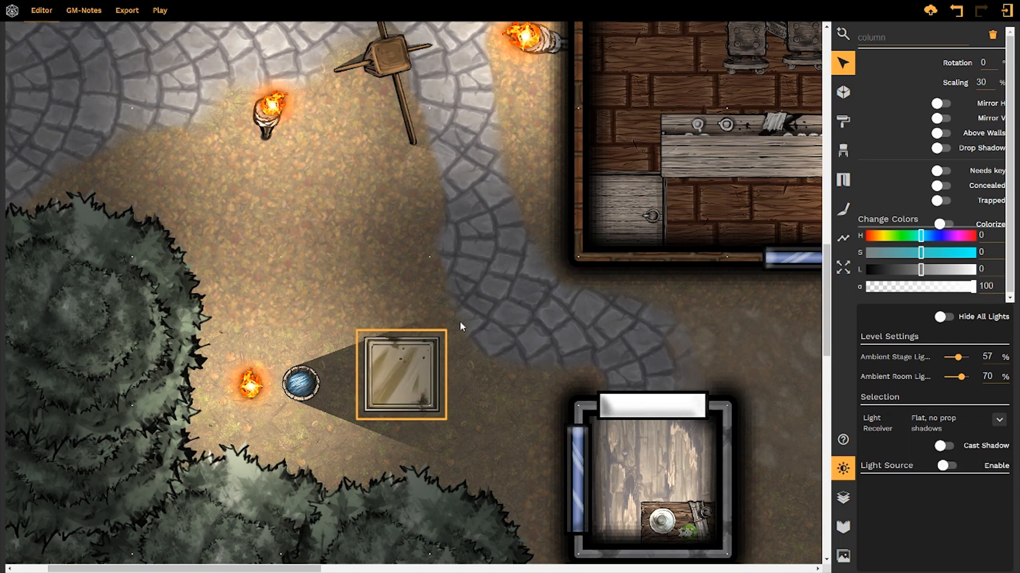
click(383, 321)
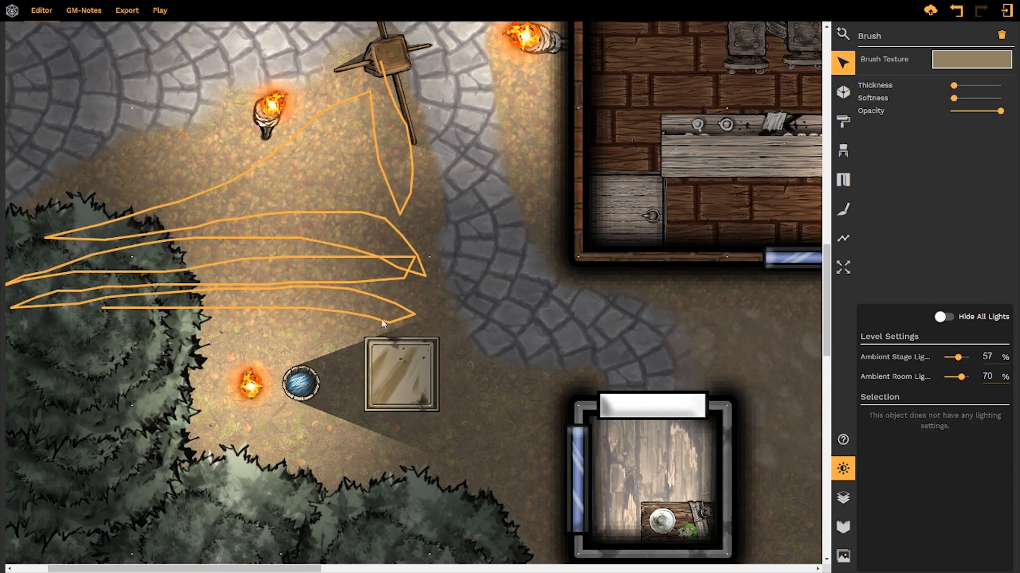
click(397, 361)
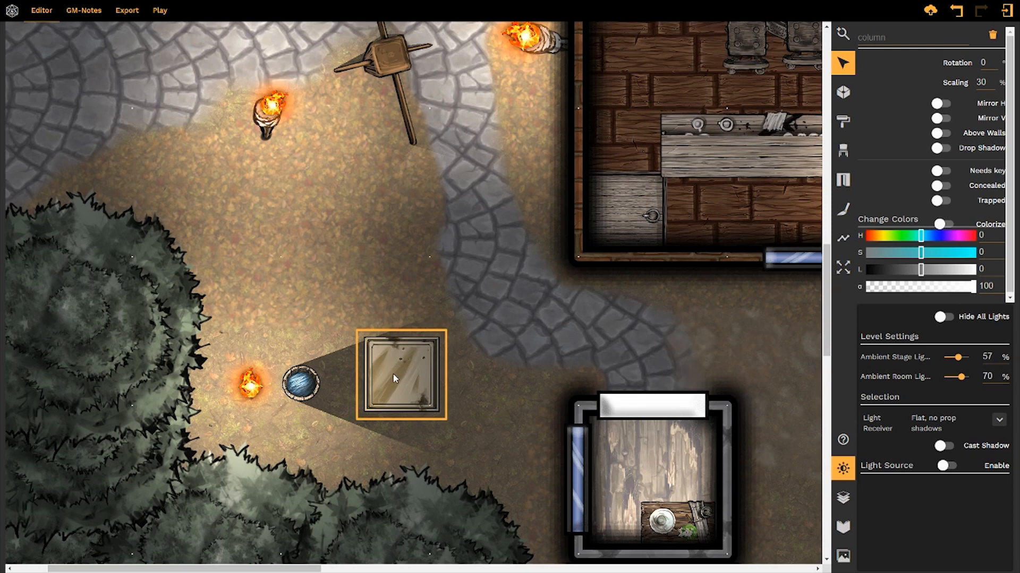
mouse_move(394, 375)
mouse_down()
mouse_move(375, 393)
mouse_move(364, 350)
mouse_move(382, 363)
mouse_move(396, 399)
mouse_move(325, 308)
mouse_move(403, 398)
mouse_move(368, 432)
mouse_move(375, 319)
mouse_move(407, 385)
mouse_move(393, 376)
mouse_up()
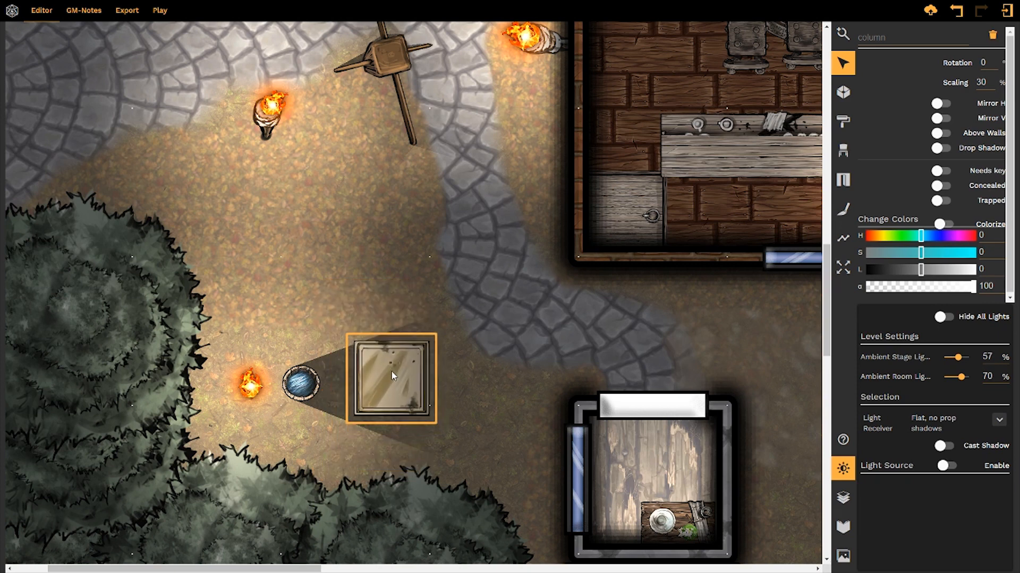
drag(392, 376, 397, 369)
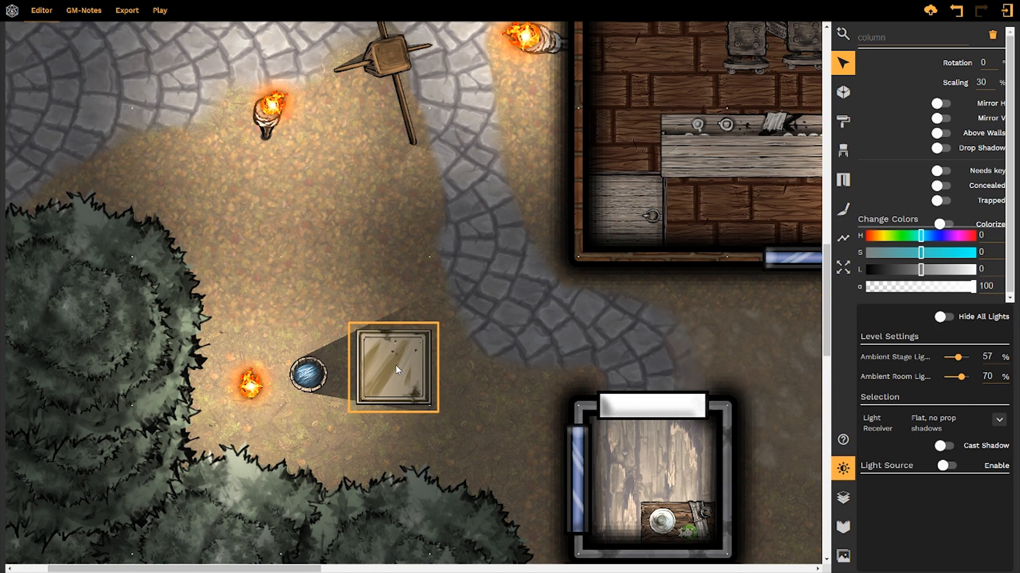
- Check the water barrel's light receiver options and set the square column's light receiver to None
click(320, 372)
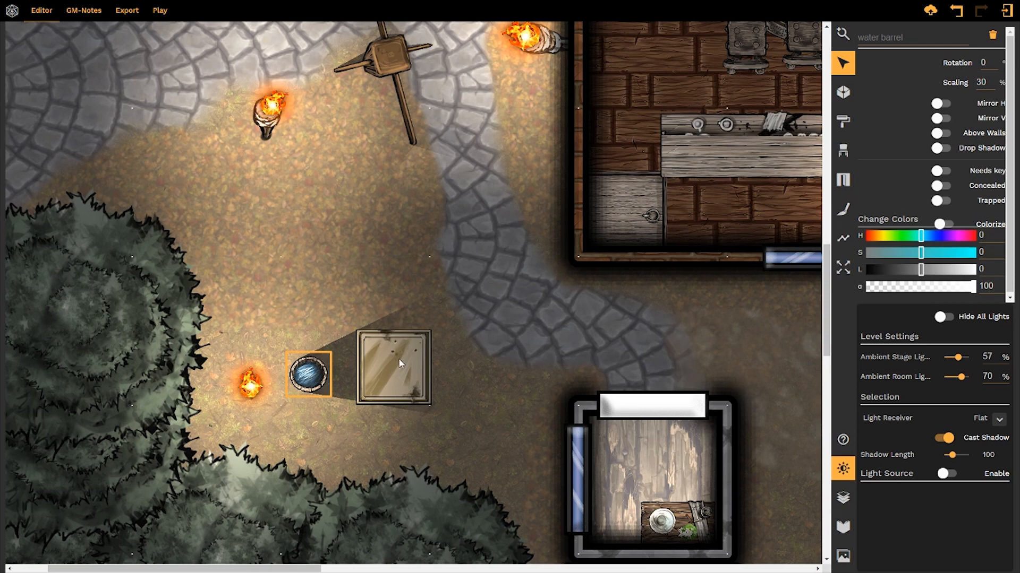
click(999, 419)
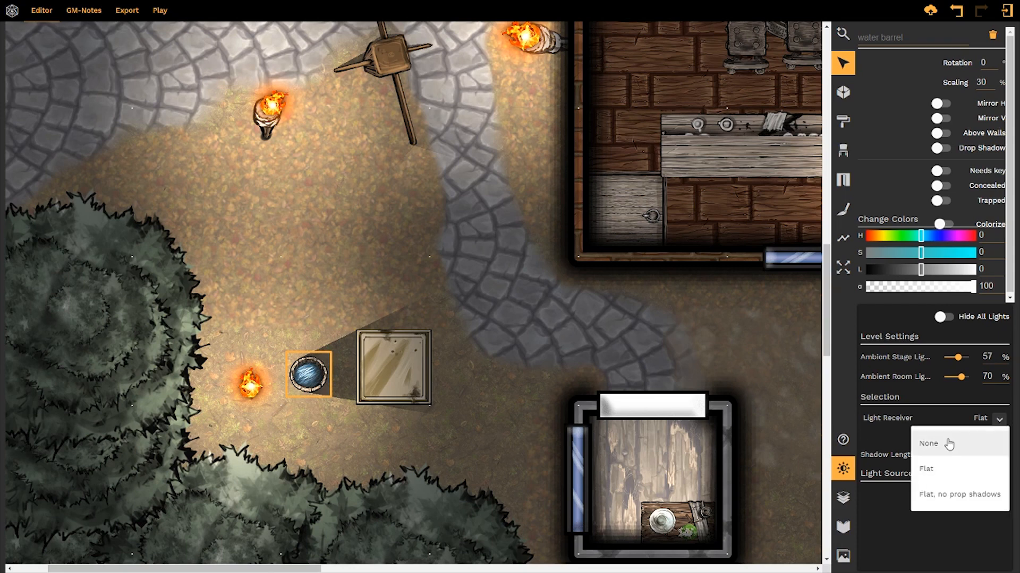
click(379, 371)
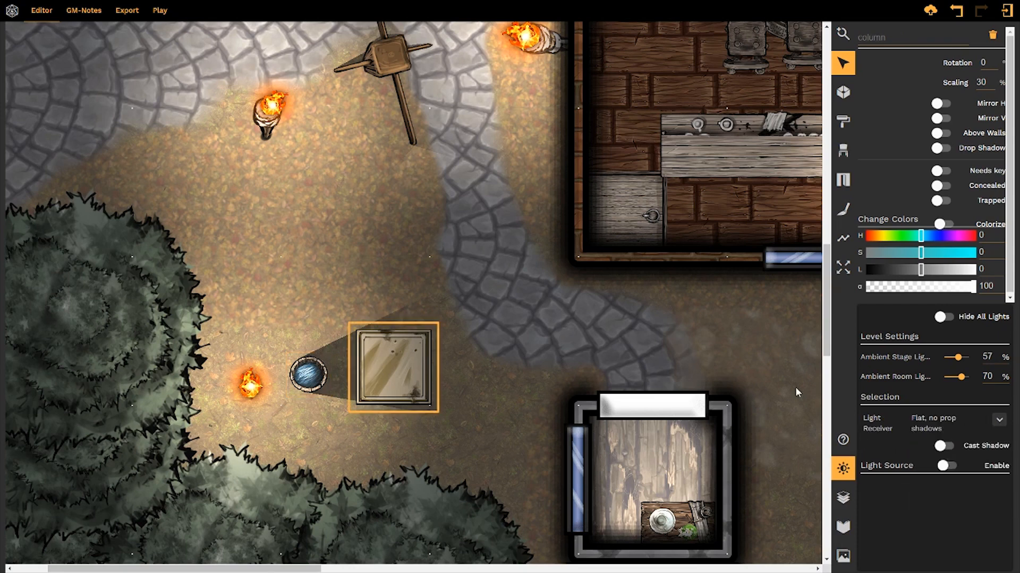
click(999, 420)
click(970, 448)
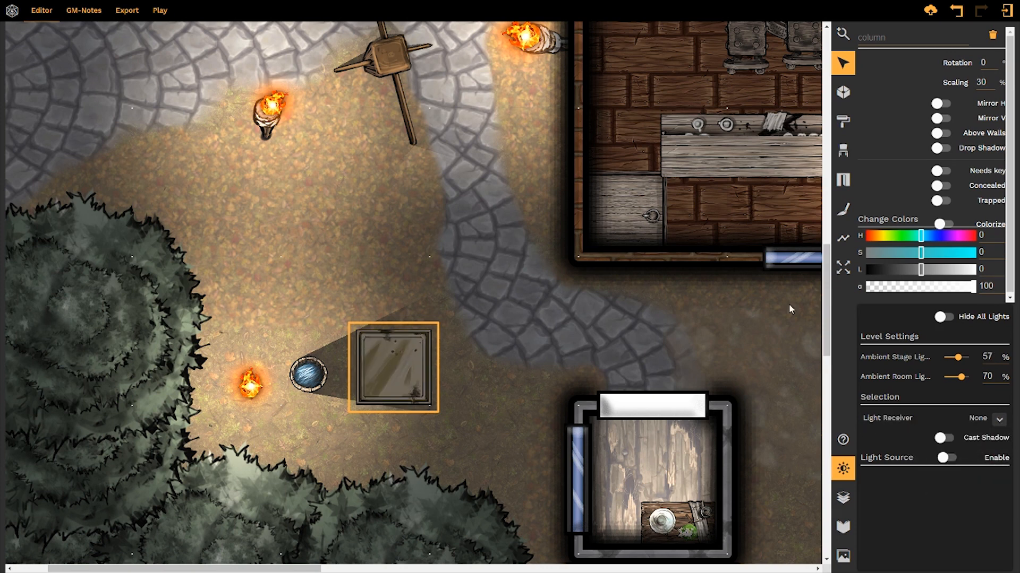
- Set the square column's light receiver to Flat and move the column slightly up within the barrel's shadow
click(999, 420)
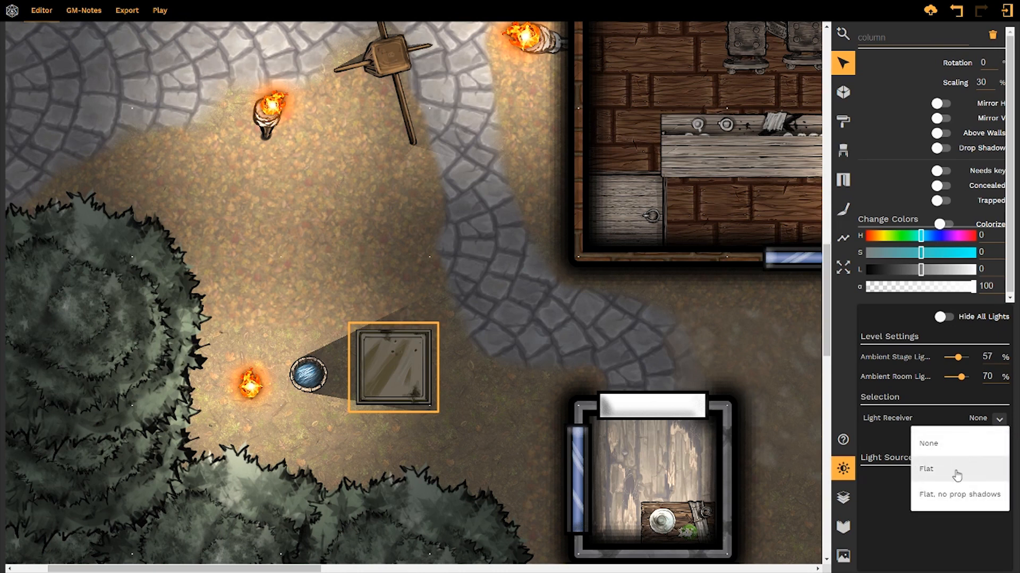
click(956, 472)
mouse_move(378, 347)
mouse_down()
mouse_move(367, 321)
mouse_move(374, 361)
mouse_move(380, 334)
mouse_up()
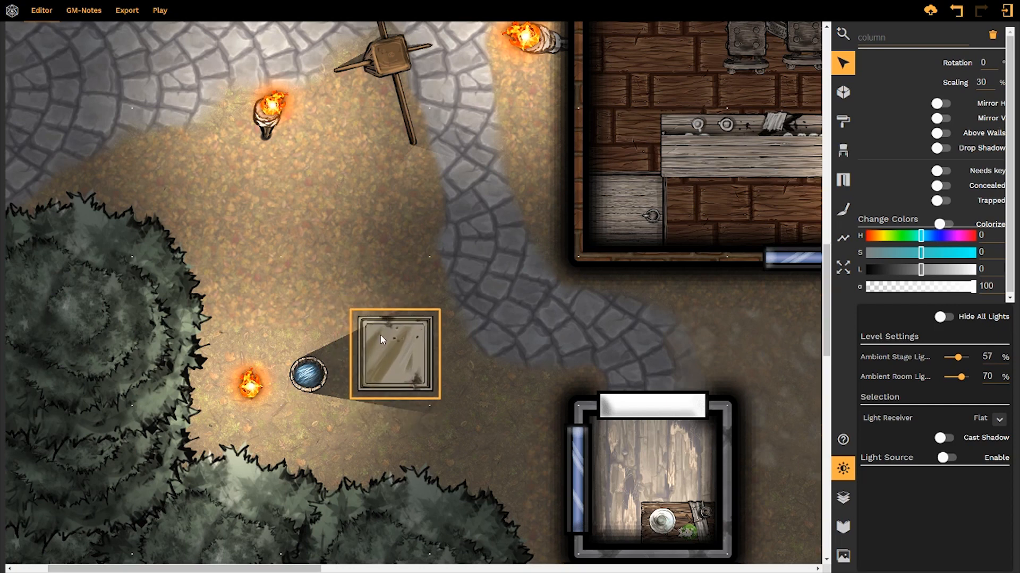
- Switch the square column's light receiver to Flat, no prop shadows, and move the column slightly back down behind the water barrel
click(998, 420)
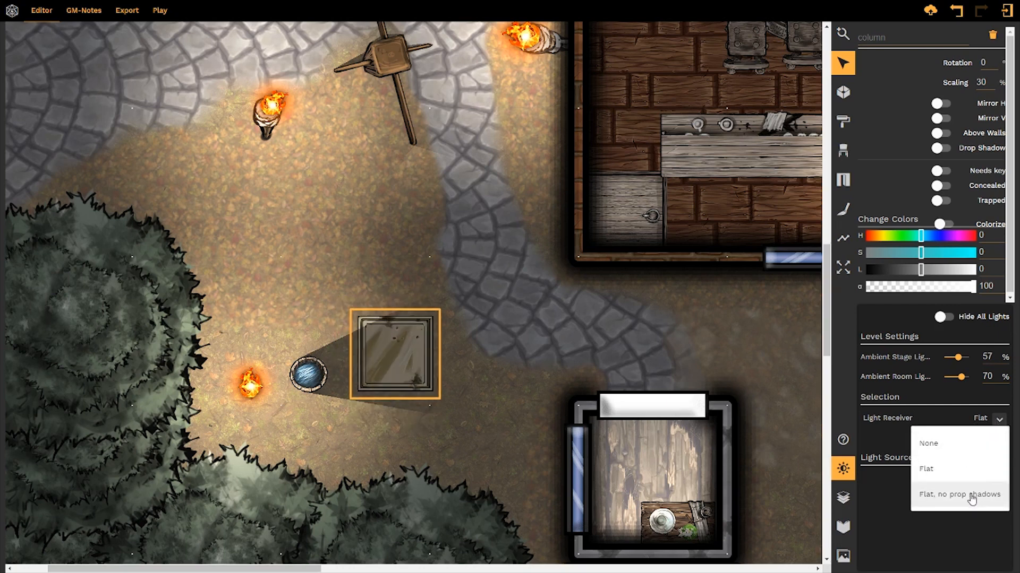
click(967, 494)
mouse_move(379, 358)
mouse_down()
mouse_move(359, 303)
mouse_move(374, 335)
mouse_move(361, 399)
mouse_move(378, 353)
mouse_move(379, 366)
mouse_up()
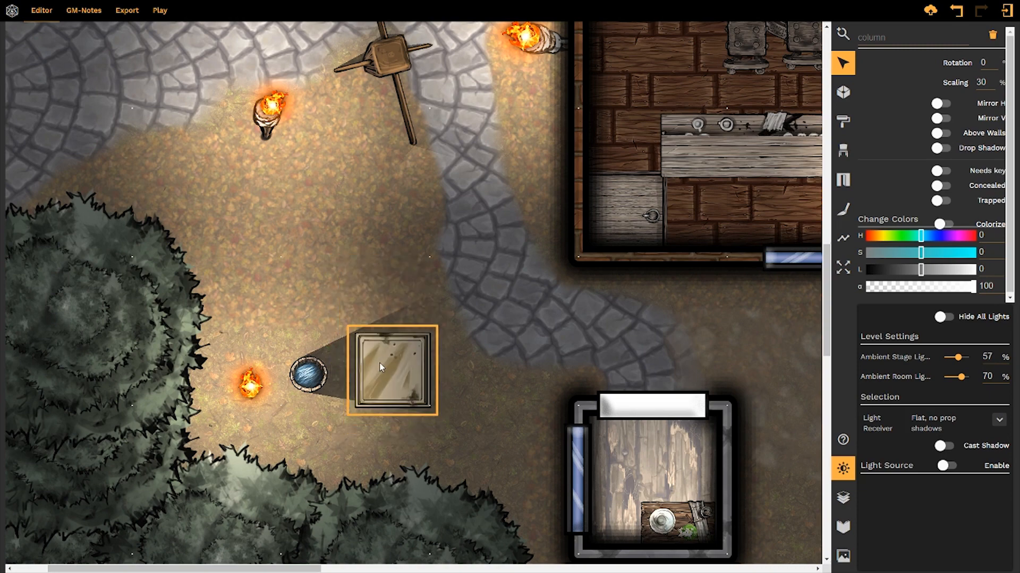